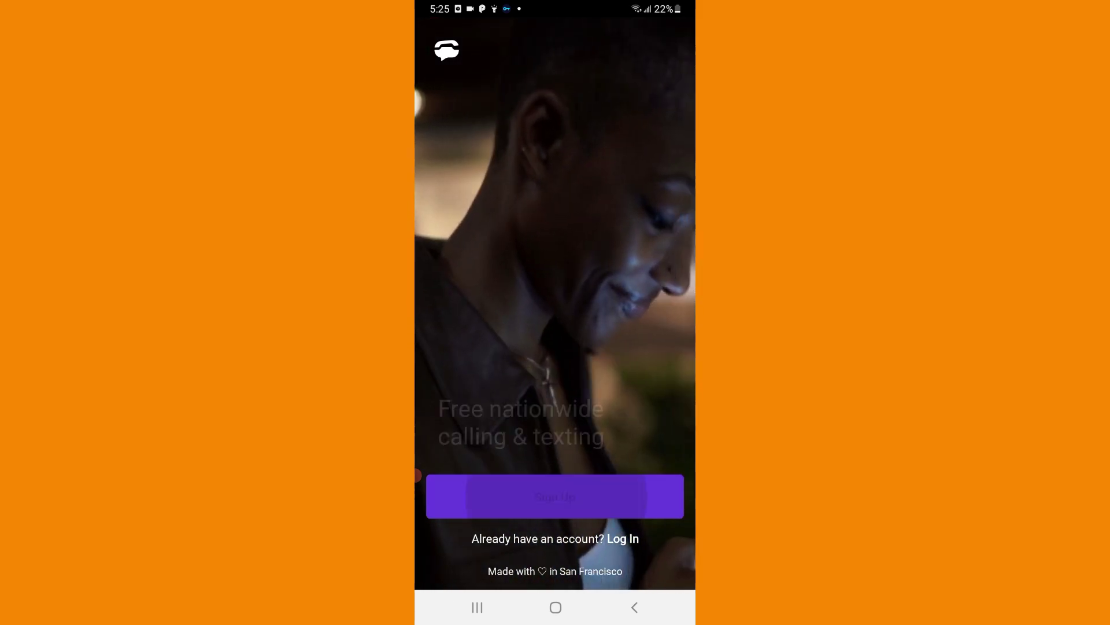
# Step: Begin creating a new TextNow account via Sign Up with Google
pyautogui.click(555, 496)
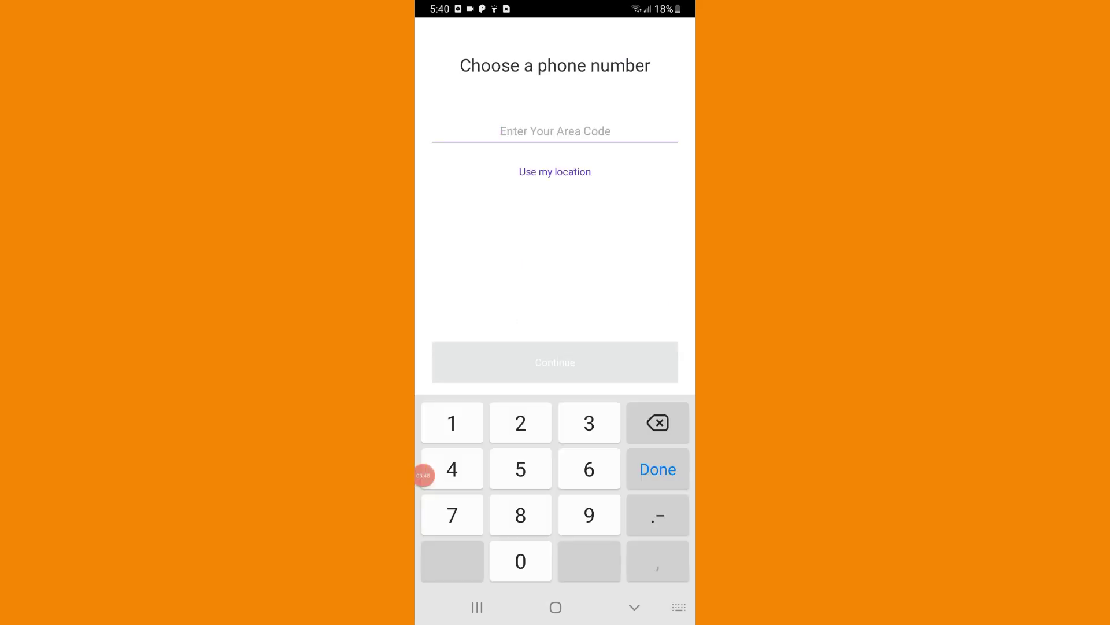
# Step: Enter area code 864 to list available phone numbers
pyautogui.write('864')
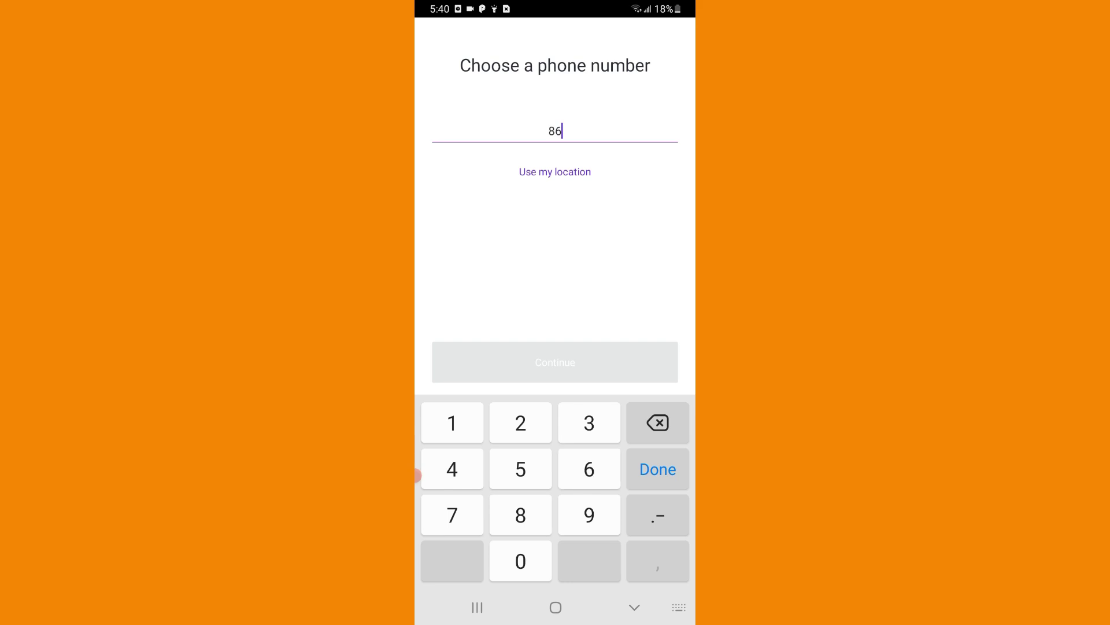
pyautogui.press('Return')
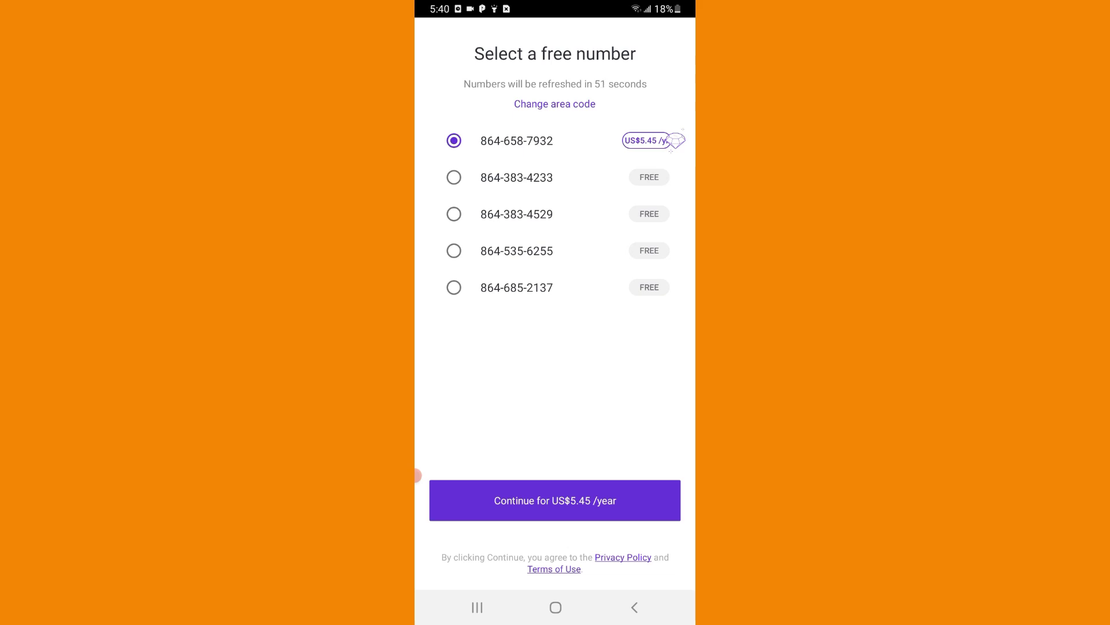
# Step: Select the first free 864 number instead of the paid US$5.45/year option
pyautogui.click(454, 177)
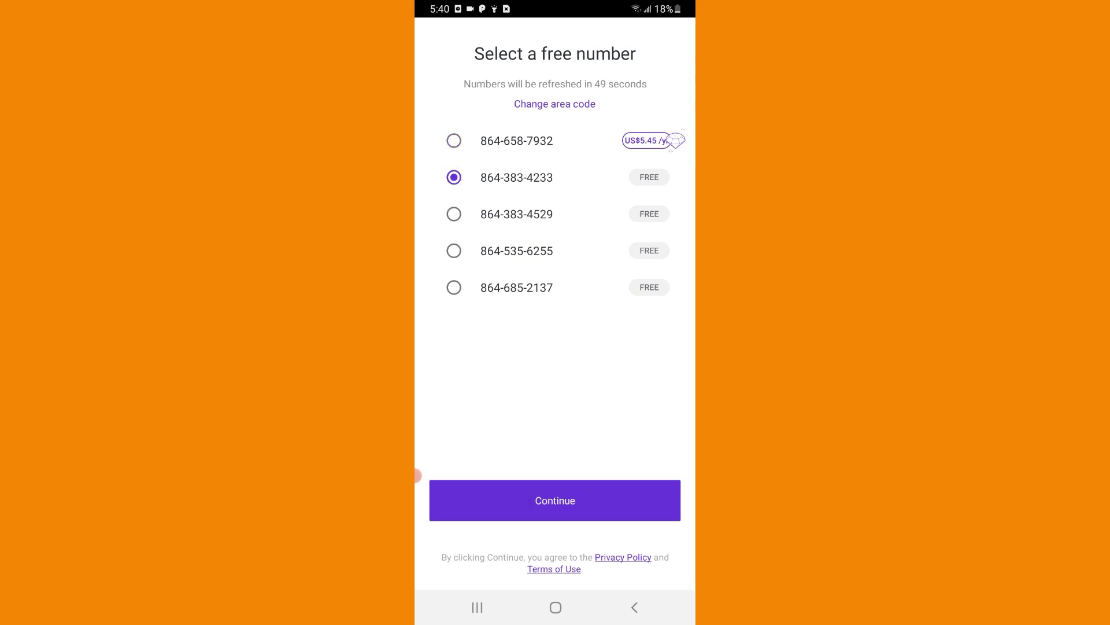